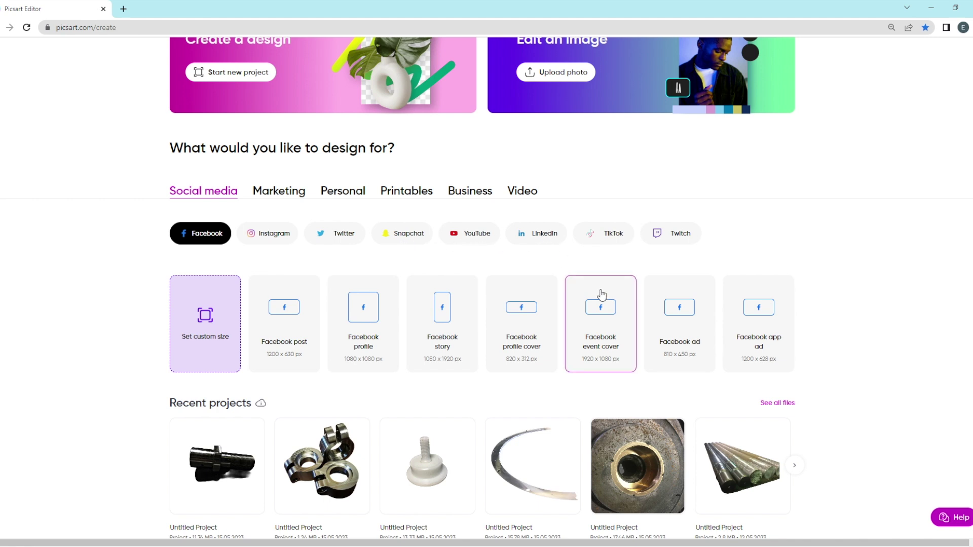
Open the pricing page and compare the Free, Gold and Team plans before returning to the home page
scroll(602, 283, "up", 3)
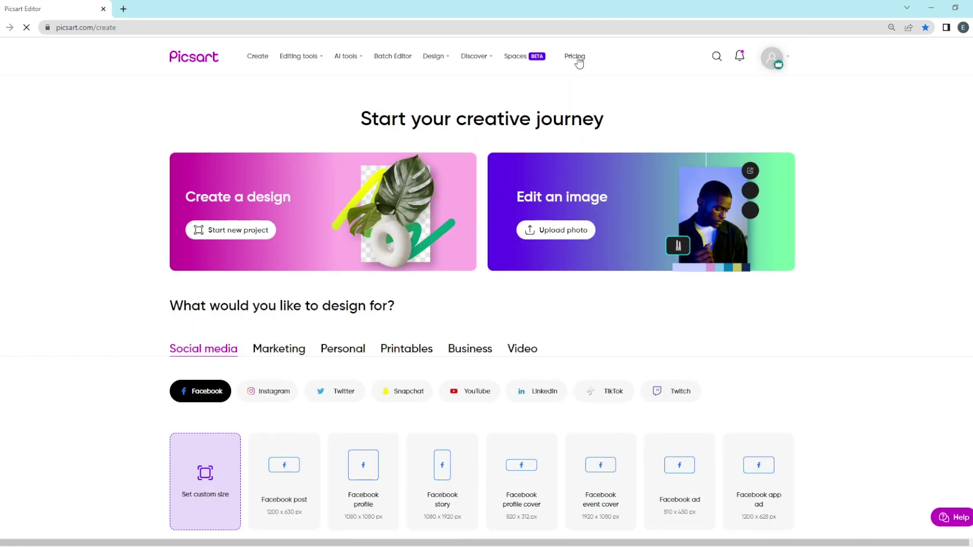
scroll(436, 166, "down", 3)
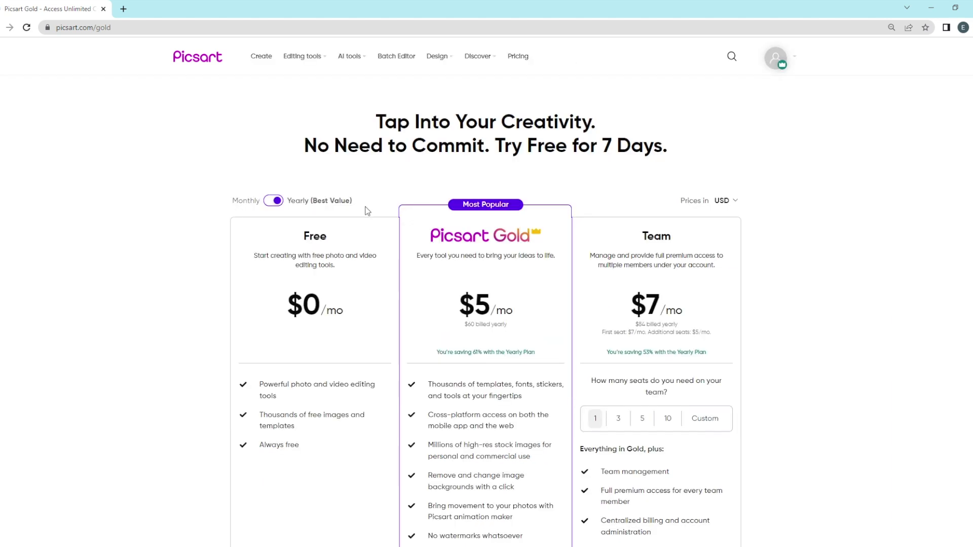
scroll(367, 211, "down", 1)
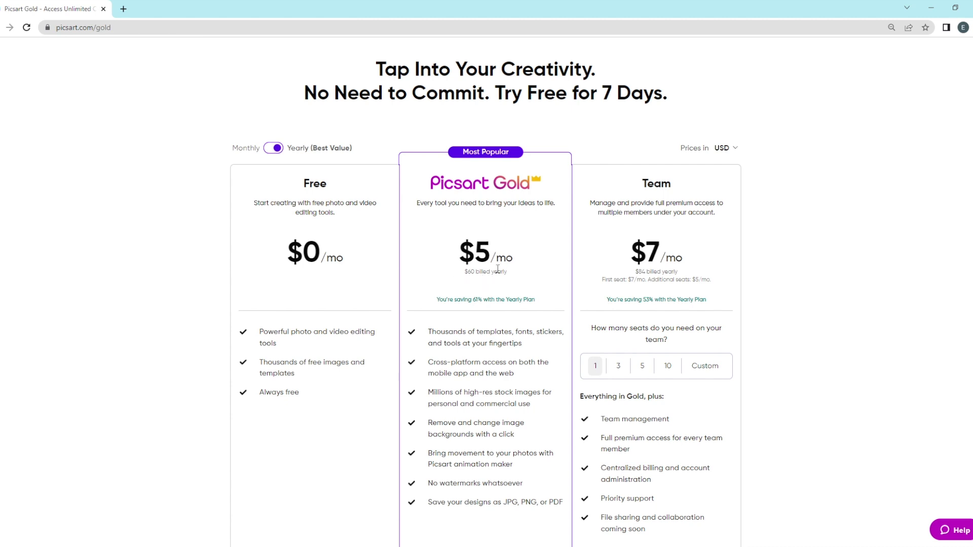
scroll(504, 269, "down", 1)
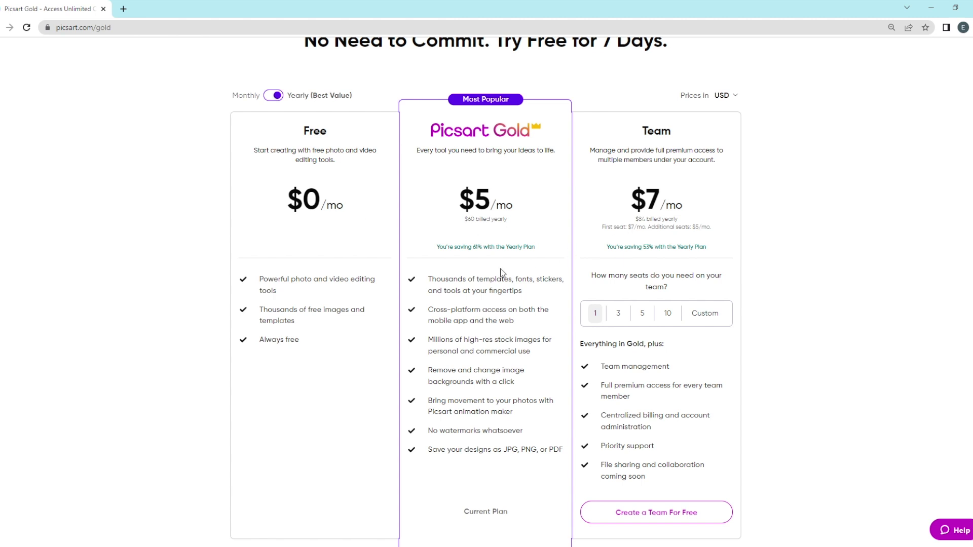
scroll(503, 274, "up", 2)
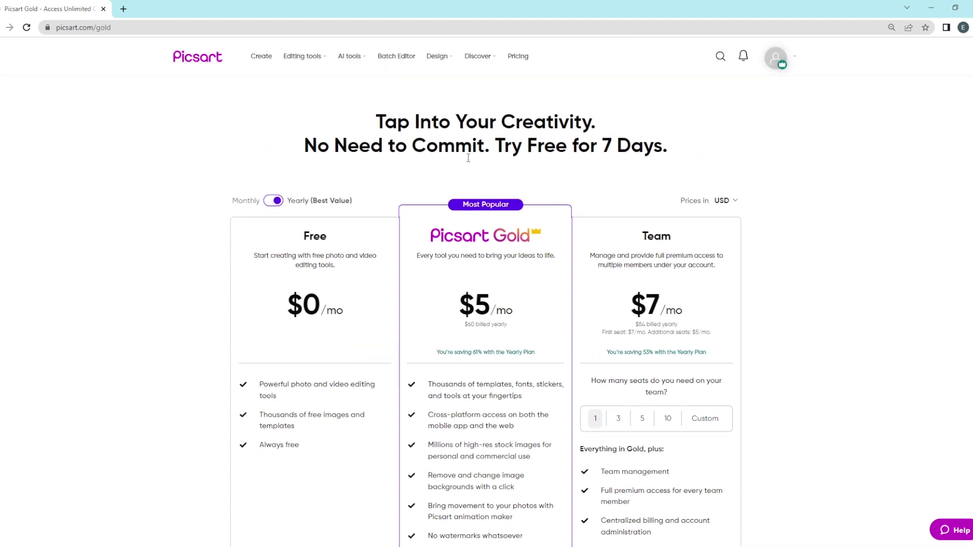
left_click(198, 59)
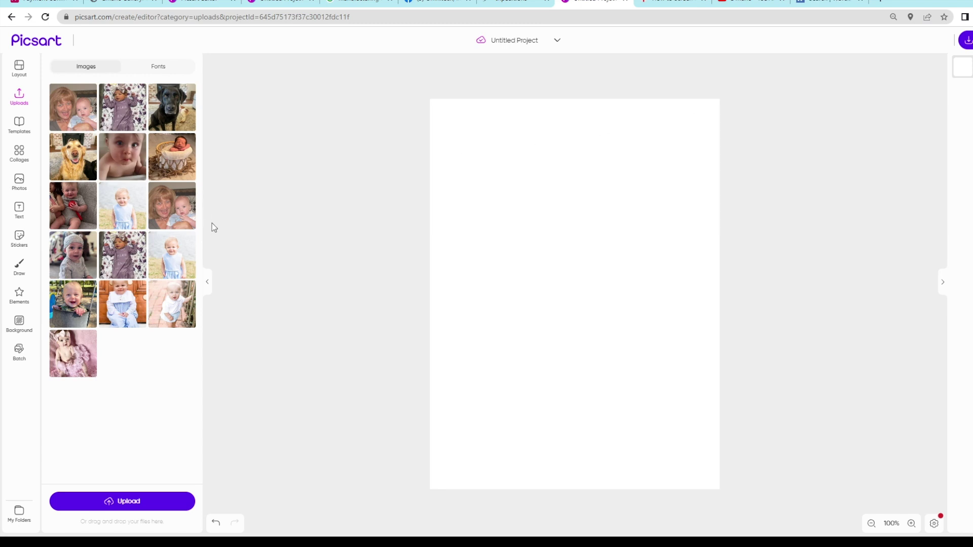
Add the uploaded photo of the toddler in the blue bib outfit, without its background, toward the canvas's upper left
left_click(180, 257)
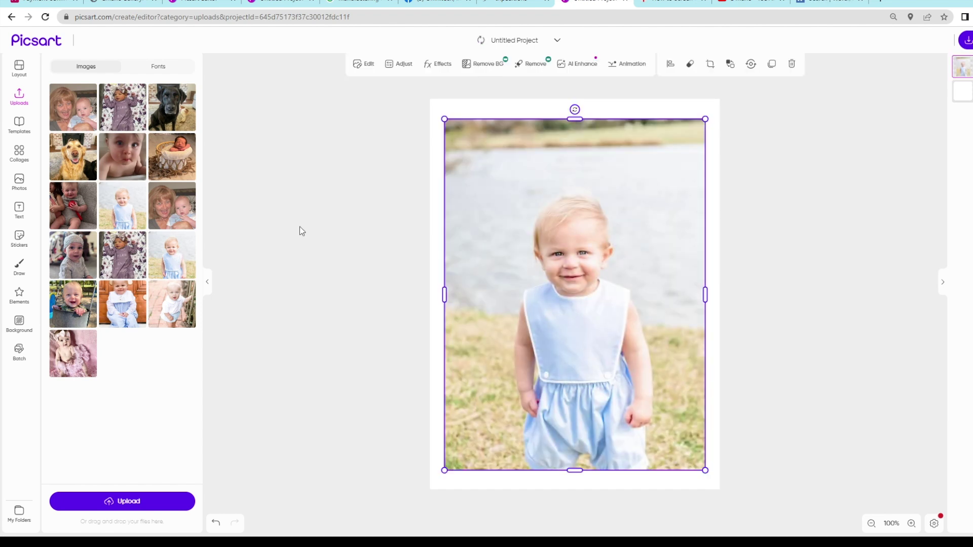
left_click(491, 65)
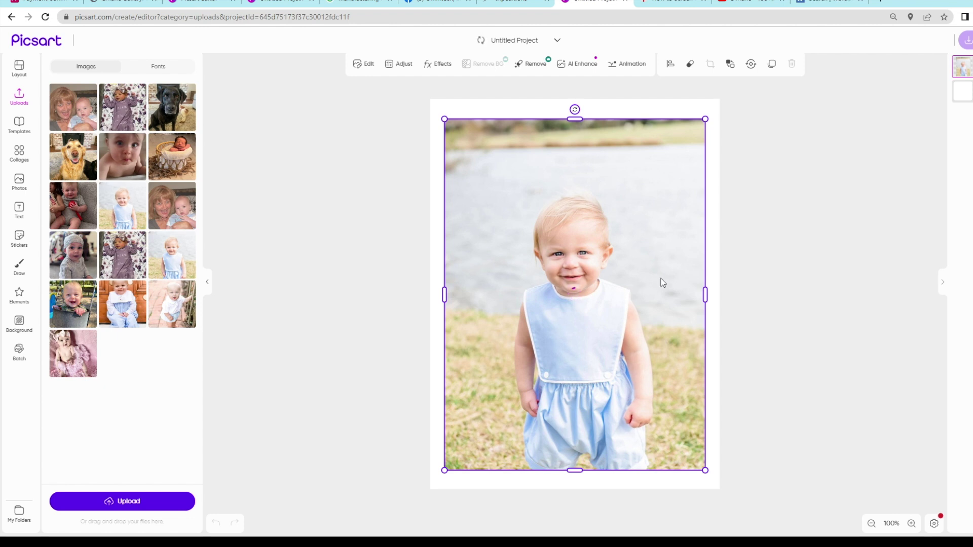
left_click_drag(588, 344, 534, 300)
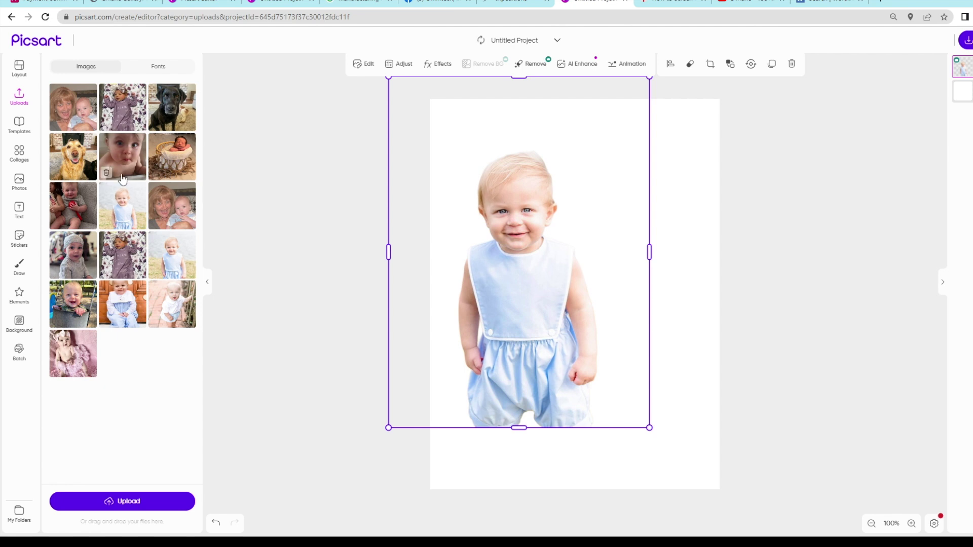
Add the photo of the white-shirted toddler beside the fence, remove its background and lay it over the first toddler
left_click(178, 305)
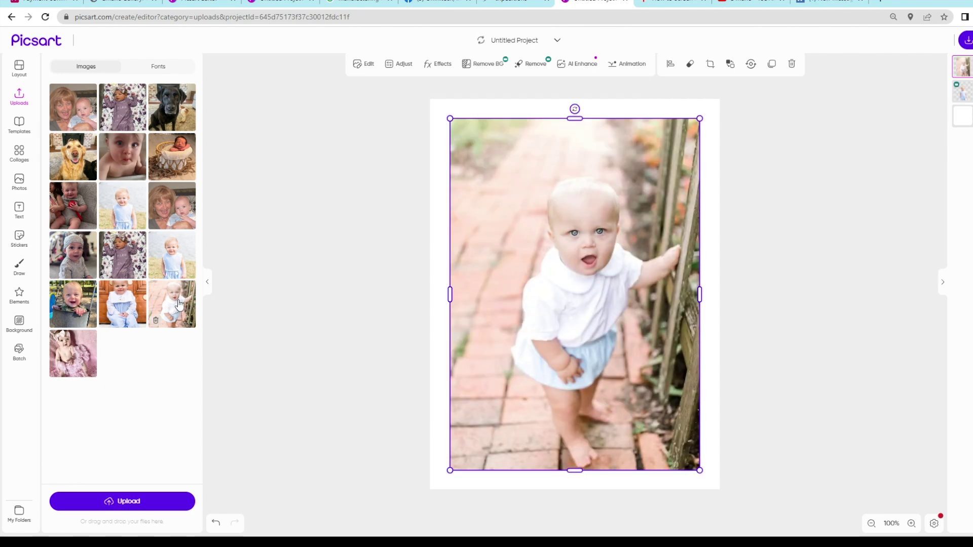
left_click(482, 67)
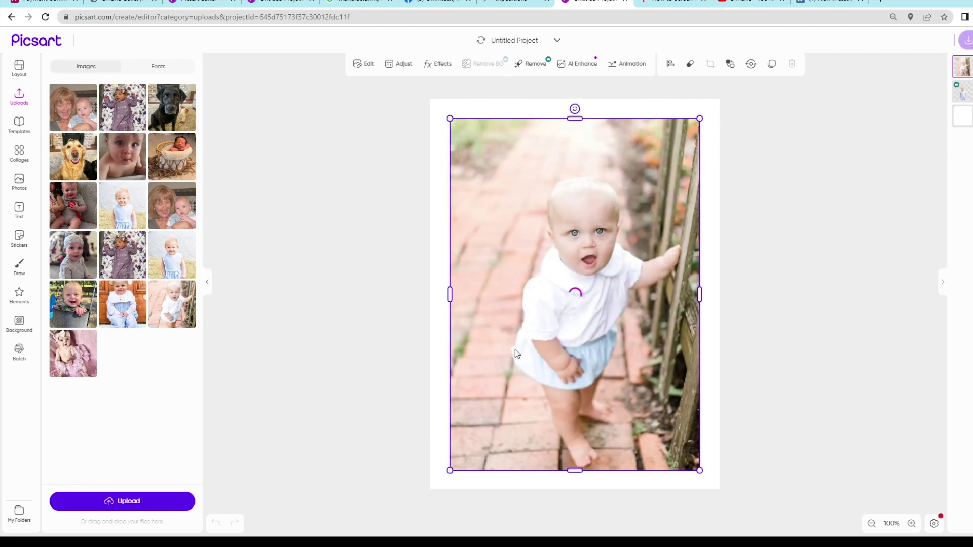
left_click_drag(578, 336, 523, 315)
Set the white-shirted toddler's opacity to 56 and shift the cut-out so its eyes line up with the toddler underneath
left_click(364, 64)
left_click_drag(151, 152, 141, 152)
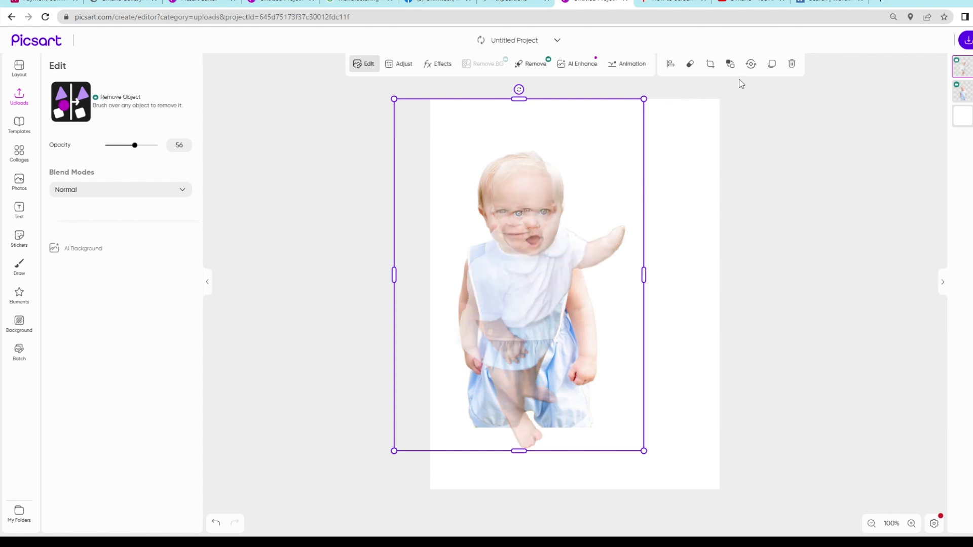
left_click(911, 524)
left_click(911, 523)
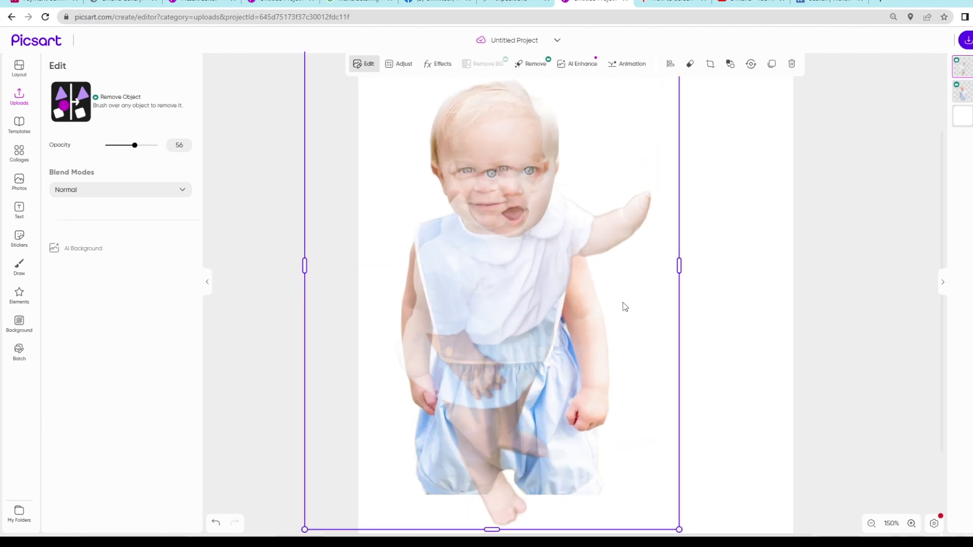
left_click_drag(555, 259, 533, 262)
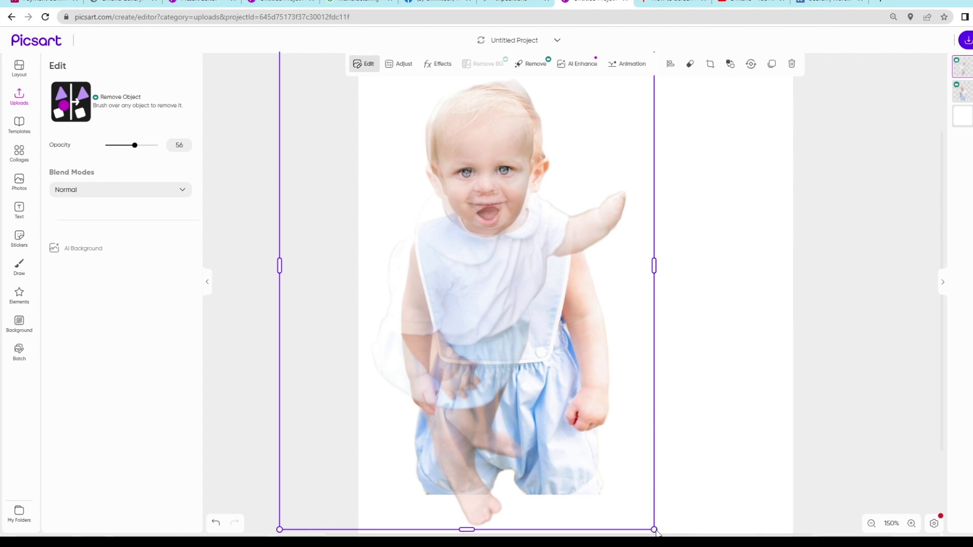
Scale the semi-transparent toddler down in small amounts, realigning its facial features with the face underneath to match the head sizes
scroll(717, 302, "down", 2)
left_click_drag(654, 435, 645, 424)
scroll(778, 272, "up", 2)
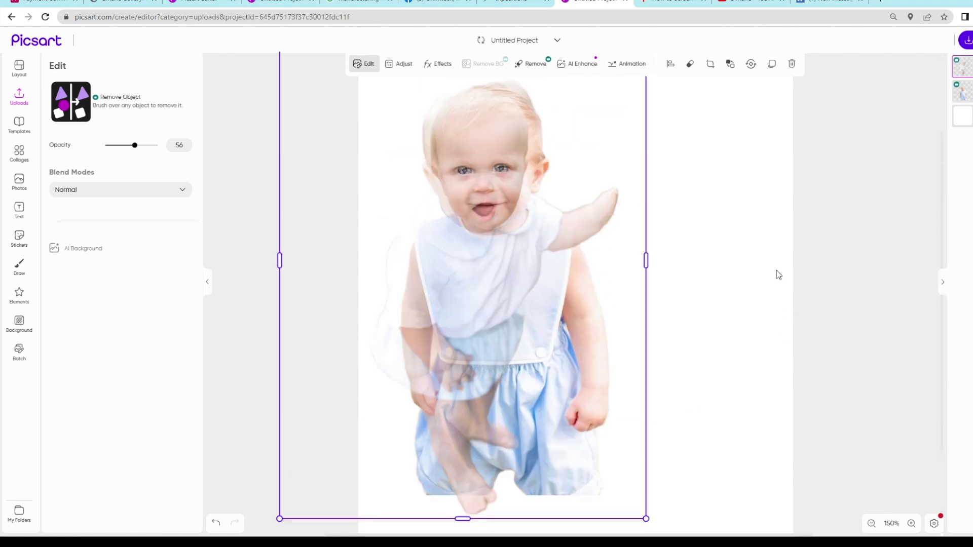
left_click_drag(543, 272, 549, 275)
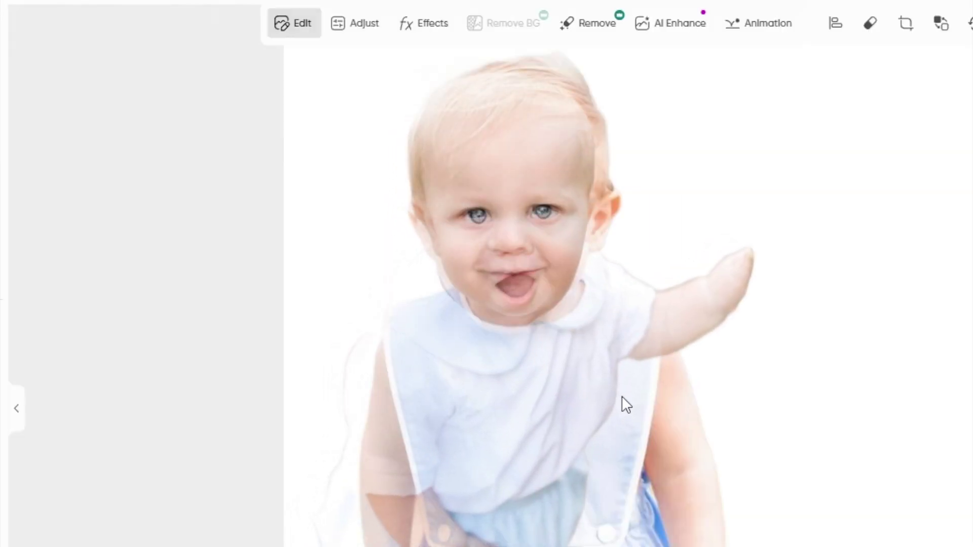
left_click_drag(621, 396, 622, 396)
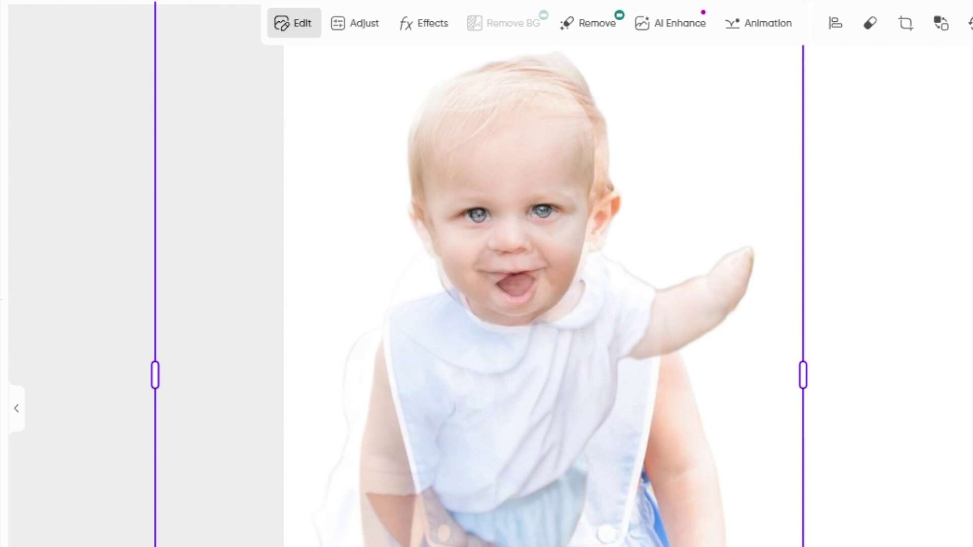
scroll(557, 294, "down", 2)
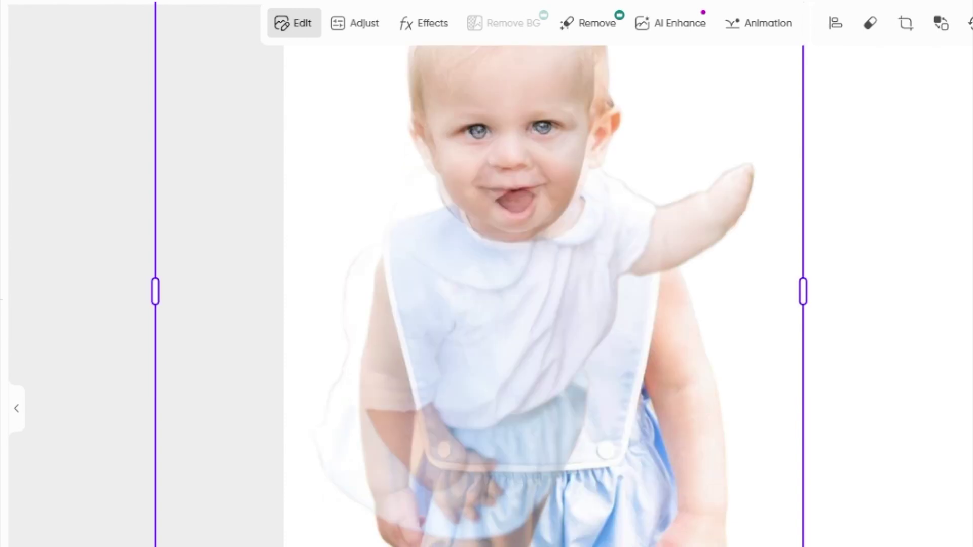
left_click_drag(802, 546, 789, 526)
scroll(557, 304, "up", 2)
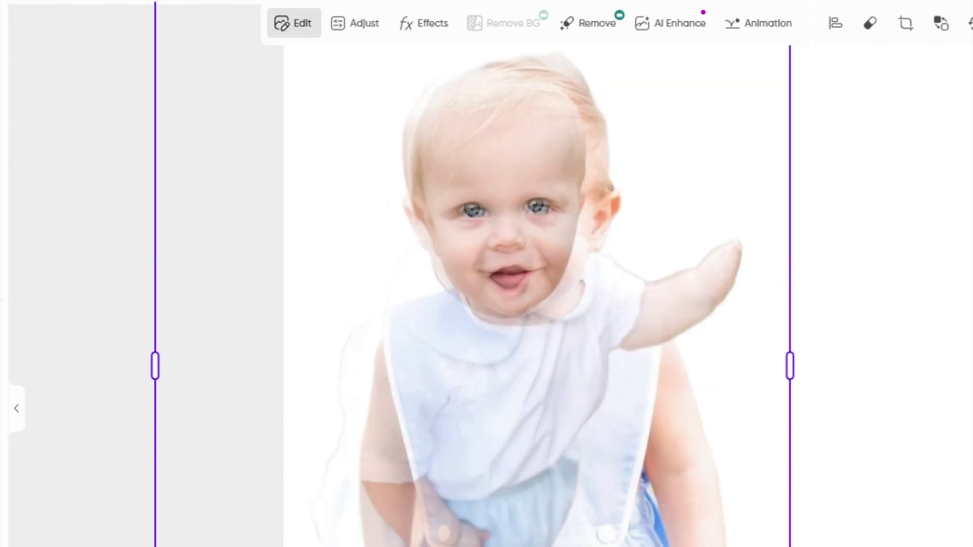
left_click_drag(557, 324, 569, 325)
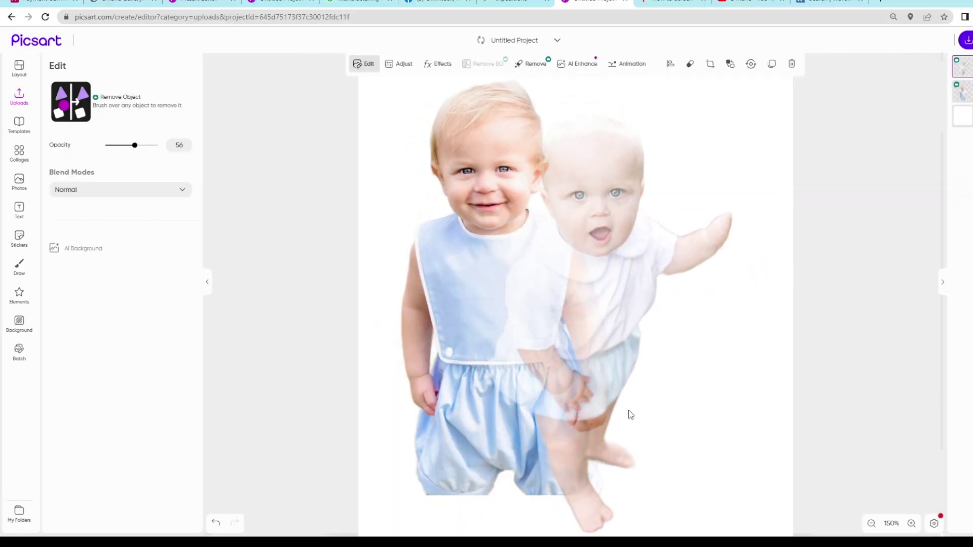
Move the semi-transparent toddler to the right of the other one and restore its opacity to 100
left_click(639, 421)
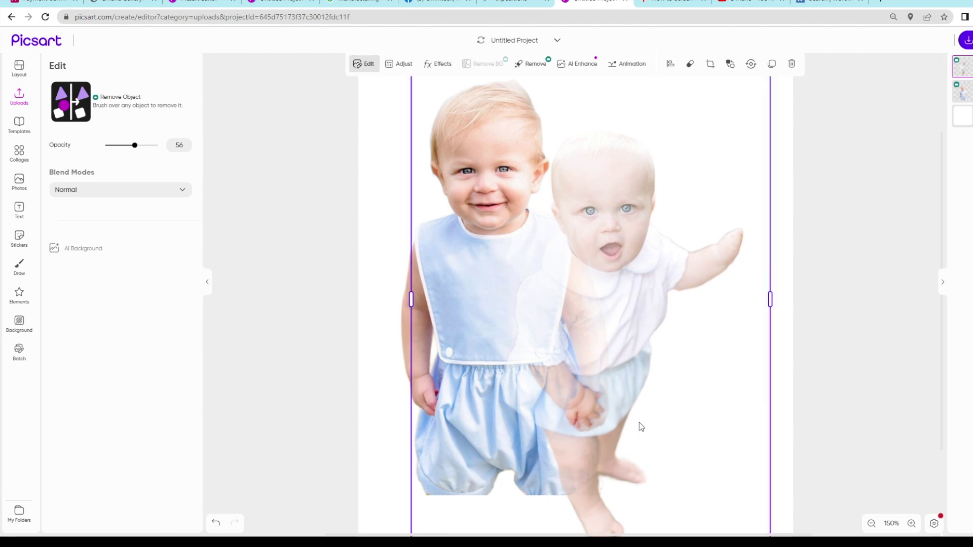
left_click_drag(141, 150, 163, 149)
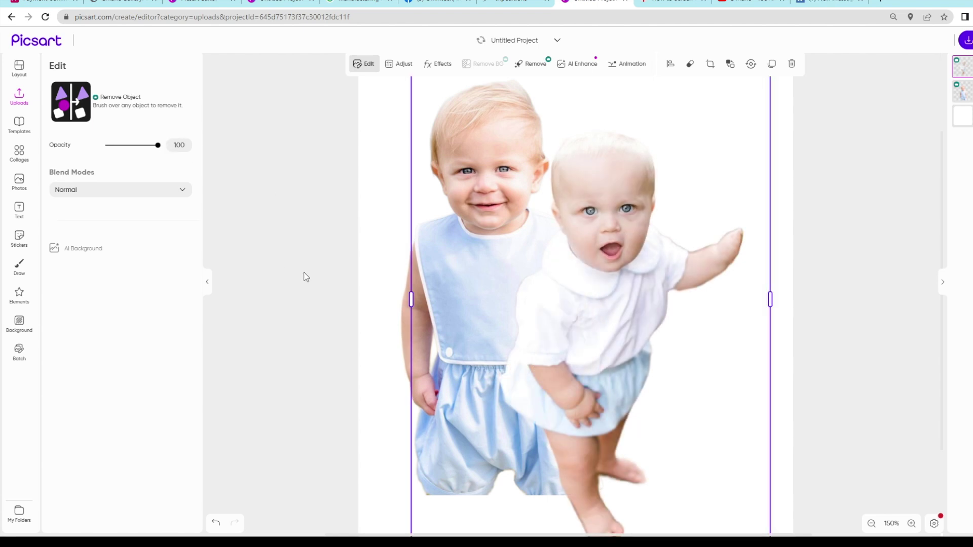
Swap the toddlers' places, with the white-shirted one on the left and the blue-bibbed one on the right
left_click_drag(586, 301, 374, 293)
left_click(582, 305)
left_click_drag(582, 304, 737, 308)
left_click_drag(409, 323, 544, 279)
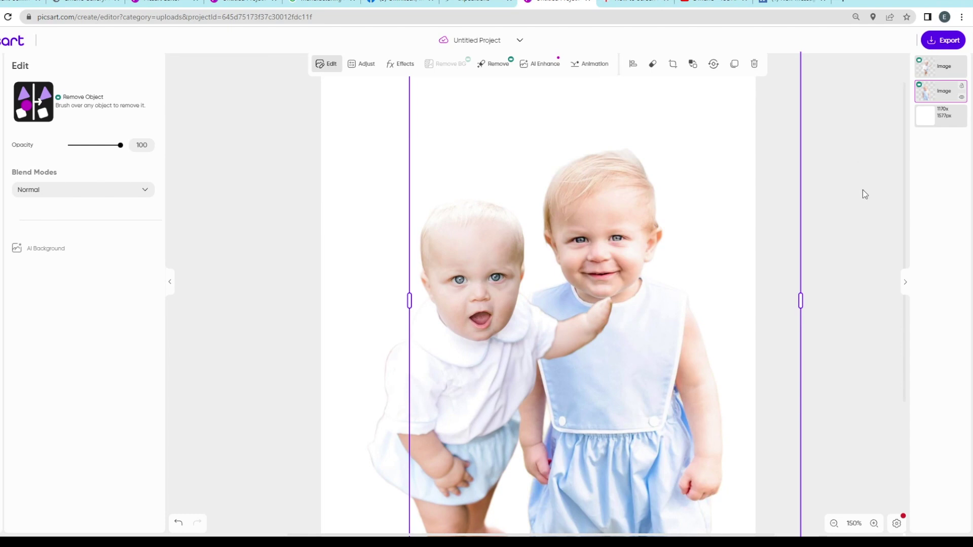
Bring the blue-bibbed toddler's layer to the front and nudge the white-shirted toddler's position behind it
left_click_drag(931, 90, 931, 61)
mouse_move(399, 391)
left_mouse_down()
mouse_move(398, 372)
mouse_move(402, 381)
left_mouse_up()
left_click(834, 524)
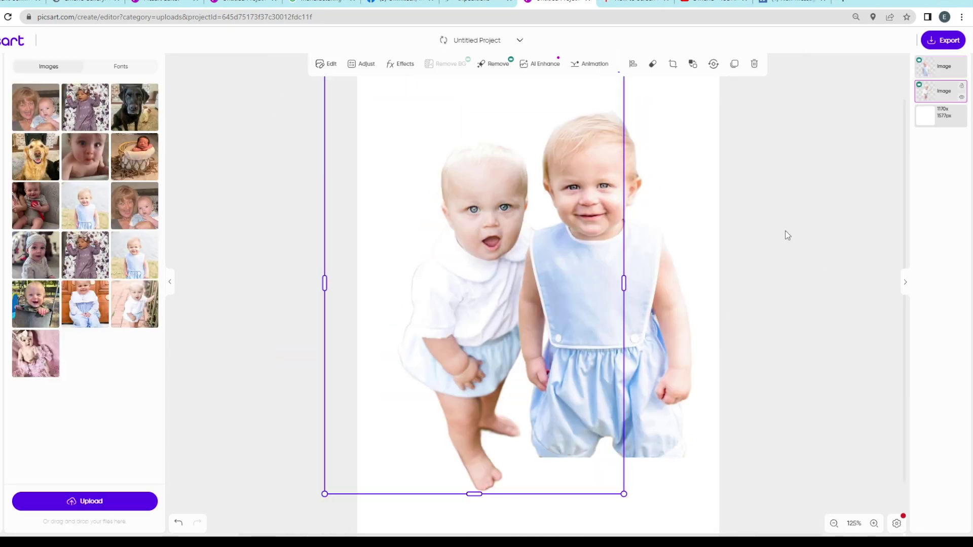
left_click(707, 248)
left_click(832, 286)
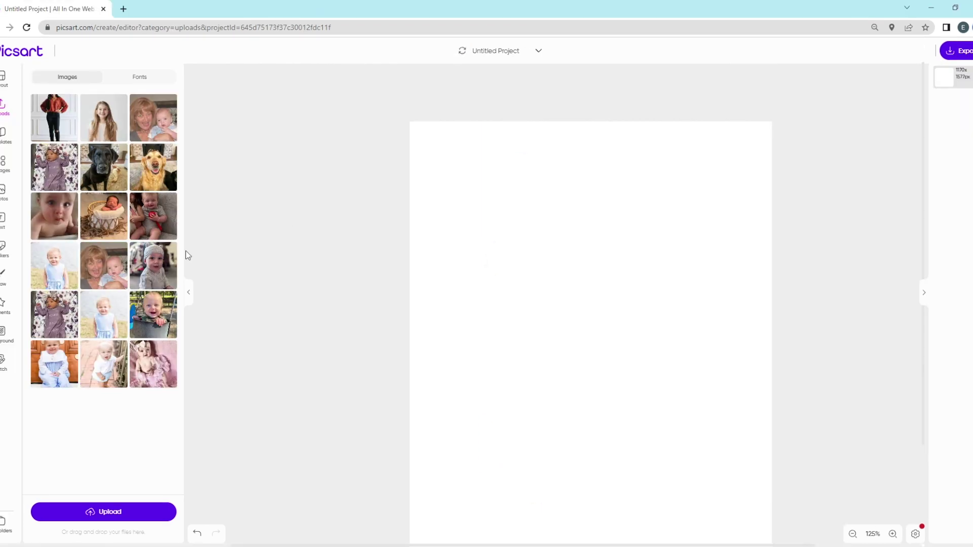
Add the photo of the woman in the red blouse, remove its background and move her toward the canvas's left side
left_click(55, 117)
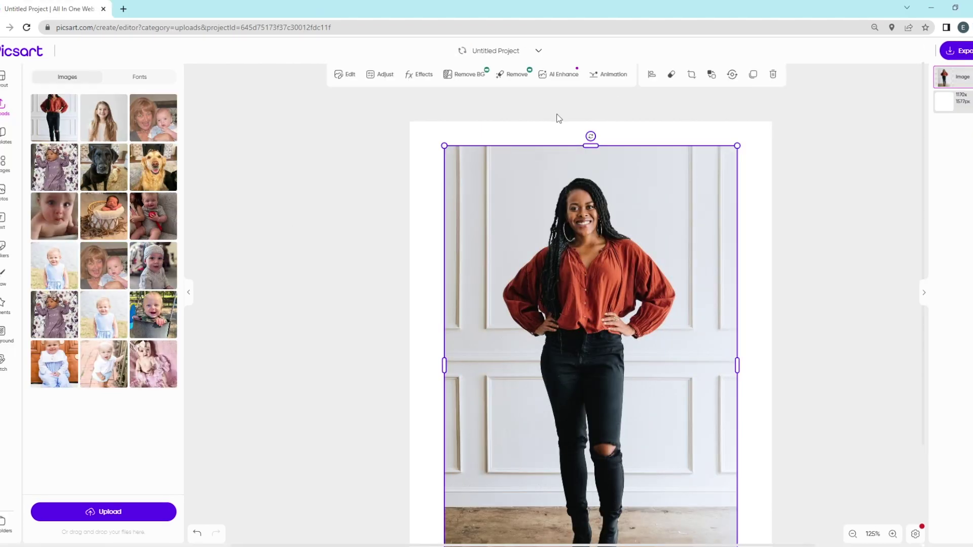
left_click(467, 75)
left_click_drag(587, 315, 520, 295)
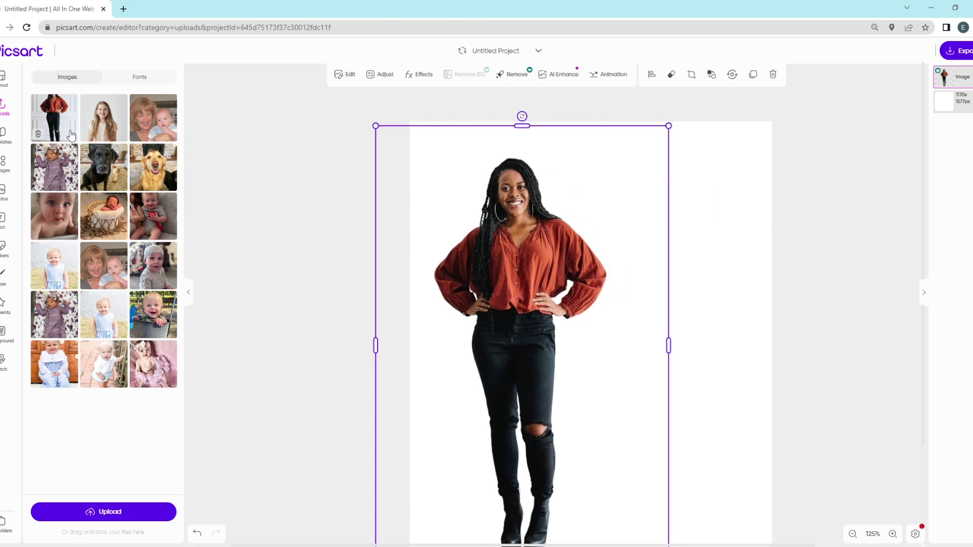
Add the photo of the long-haired girl, remove its background and raise her to stand beside the woman
left_click(104, 117)
left_click(473, 78)
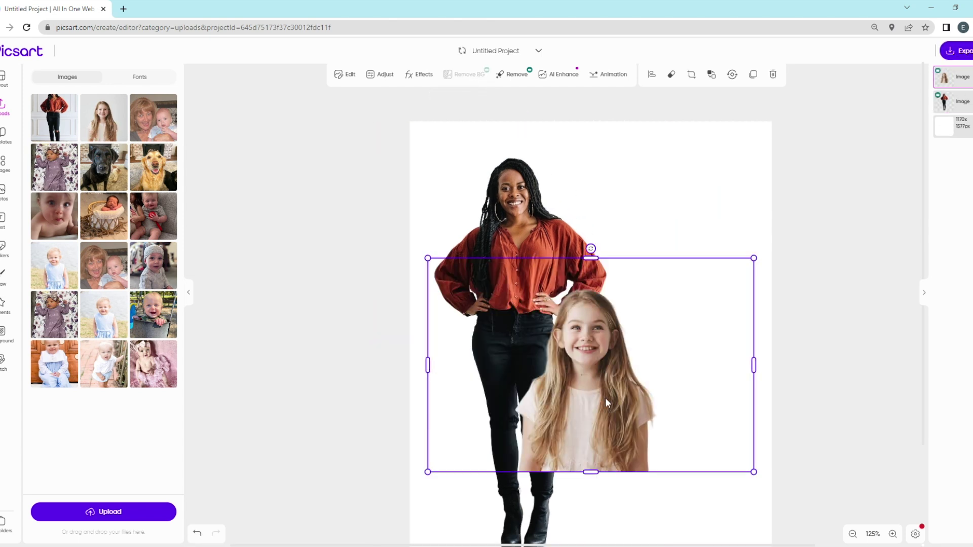
left_click_drag(634, 384, 636, 298)
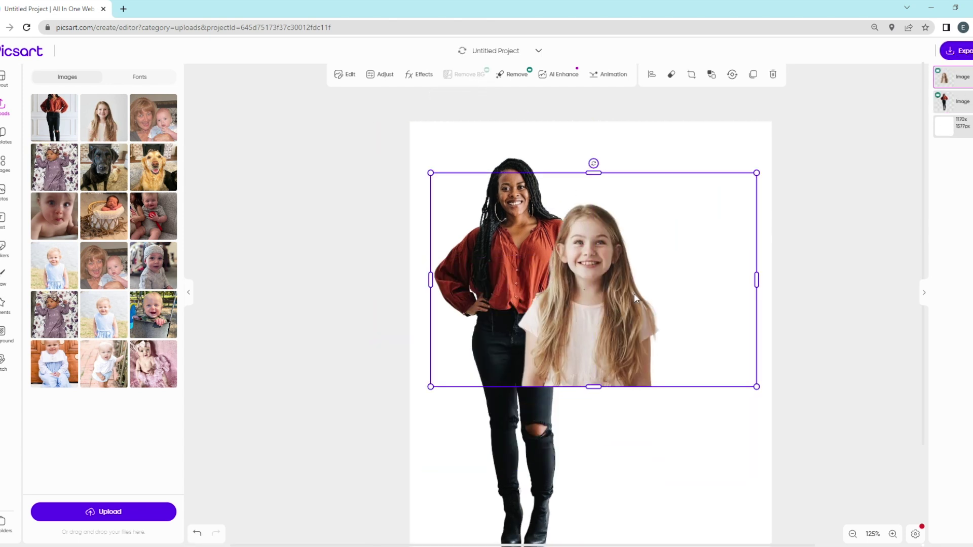
Add the photo of the baby in the grey knitted hat without its background, scaled down in front of the woman
left_click(161, 268)
left_click(464, 76)
left_click_drag(604, 424, 534, 379)
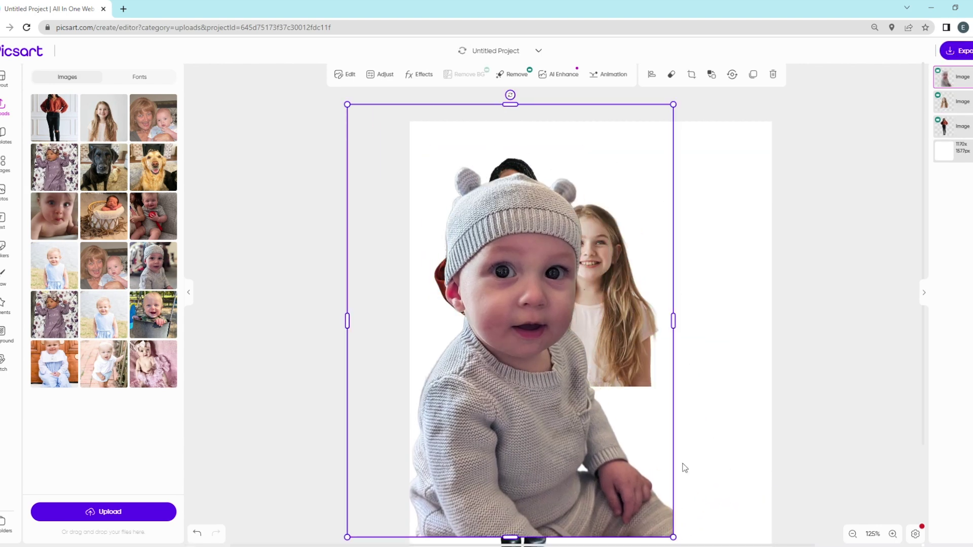
left_click_drag(350, 107, 466, 261)
left_click_drag(567, 365, 537, 351)
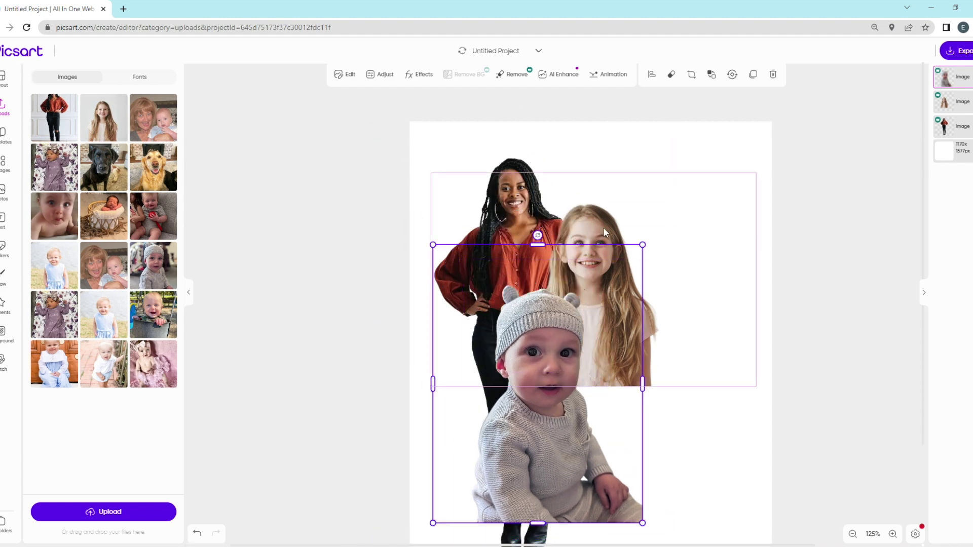
Spread out the three cut-outs, with the girl on the right, the woman in the middle and the baby on the left
left_click_drag(603, 228, 684, 237)
left_click_drag(492, 240, 553, 247)
left_click_drag(531, 361, 500, 298)
Crop the woman tightly from head to thighs and enlarge her, positioned behind the baby and the girl
left_click(588, 162)
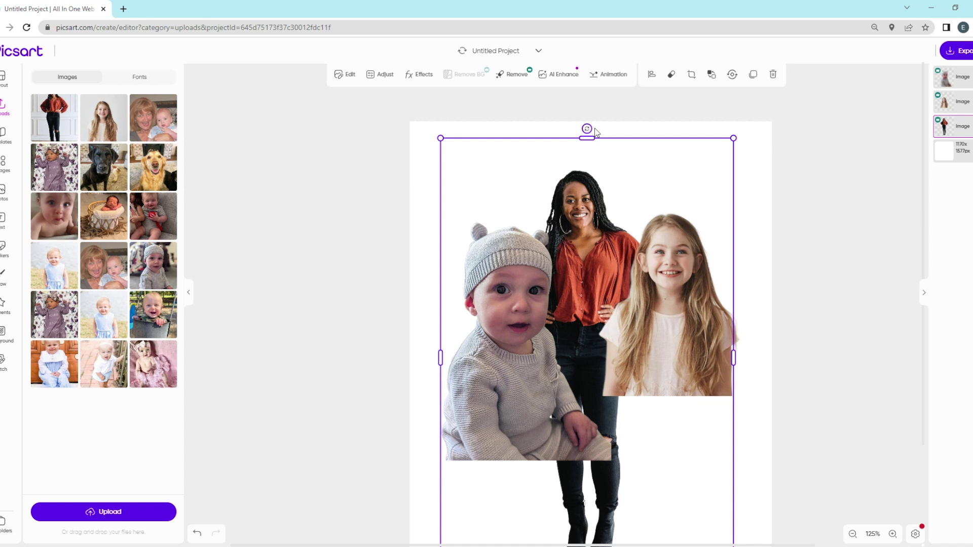
left_click(691, 74)
left_click_drag(547, 452, 544, 323)
left_click_drag(646, 243, 606, 243)
left_click_drag(450, 237, 488, 236)
left_click_drag(546, 151, 546, 165)
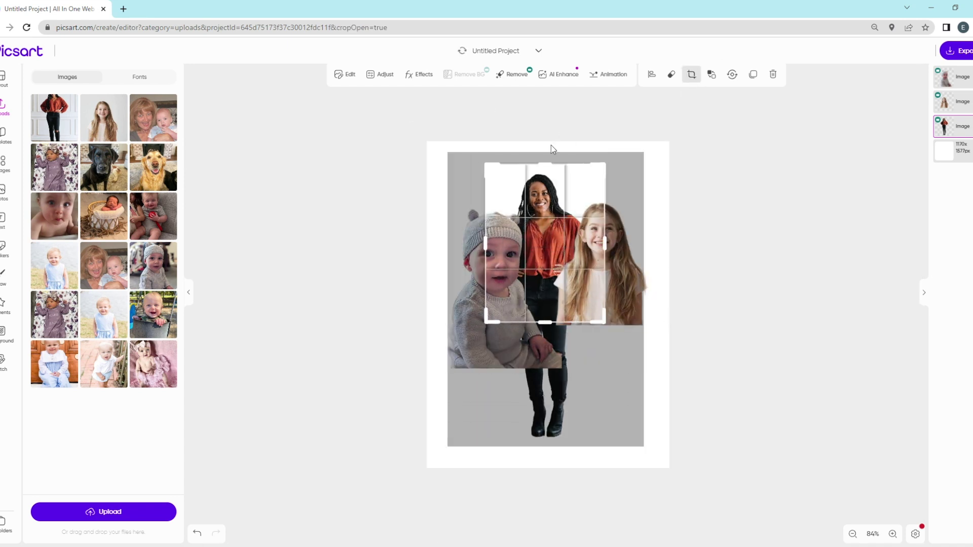
left_click(691, 74)
left_click_drag(605, 323, 696, 446)
left_click_drag(595, 403, 558, 386)
Crop the empty margins off both sides and the top of the girl's cut-out
left_click(618, 281)
left_click(691, 75)
left_click_drag(495, 255, 542, 254)
left_click_drag(712, 253, 662, 252)
left_click_drag(604, 184, 602, 191)
left_click(691, 74)
Move the baby up and to the right so that it sits in front of the woman's upper body
left_click(491, 308)
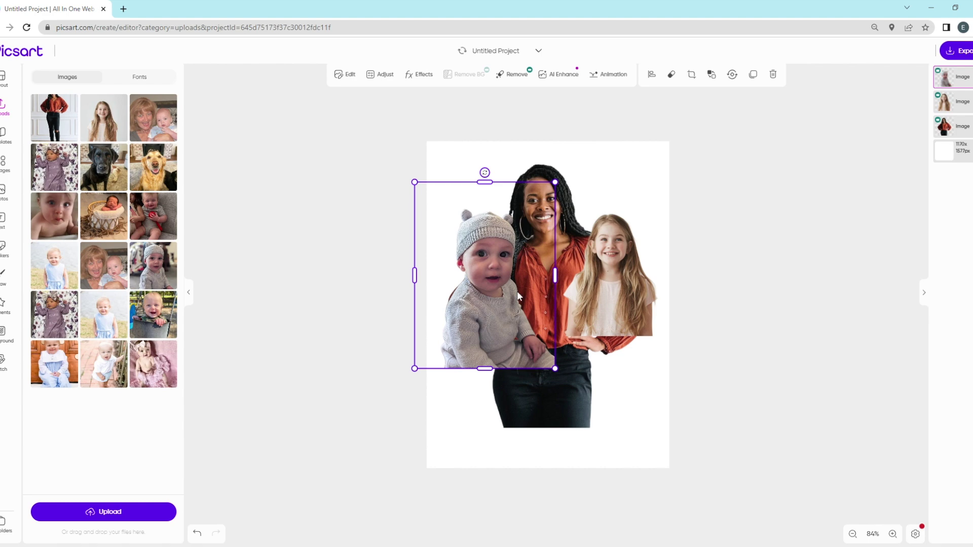
scroll(573, 288, "up", 5)
scroll(573, 293, "down", 1)
left_click_drag(482, 330, 541, 259)
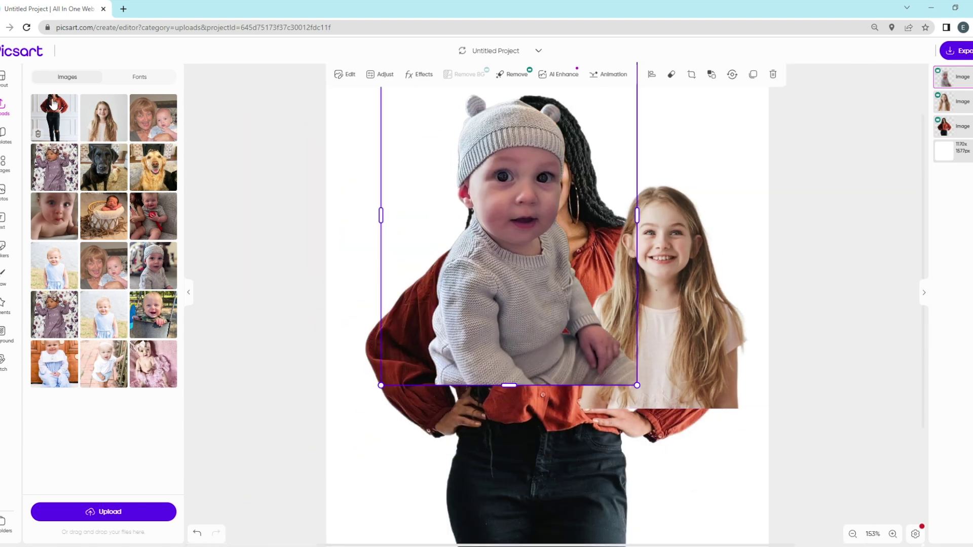
Lower the baby cut-out's opacity and place it over the woman's face for a size comparison
left_click(348, 75)
left_click_drag(139, 156, 116, 157)
mouse_move(460, 252)
left_mouse_down()
mouse_move(476, 238)
mouse_move(465, 239)
left_mouse_up()
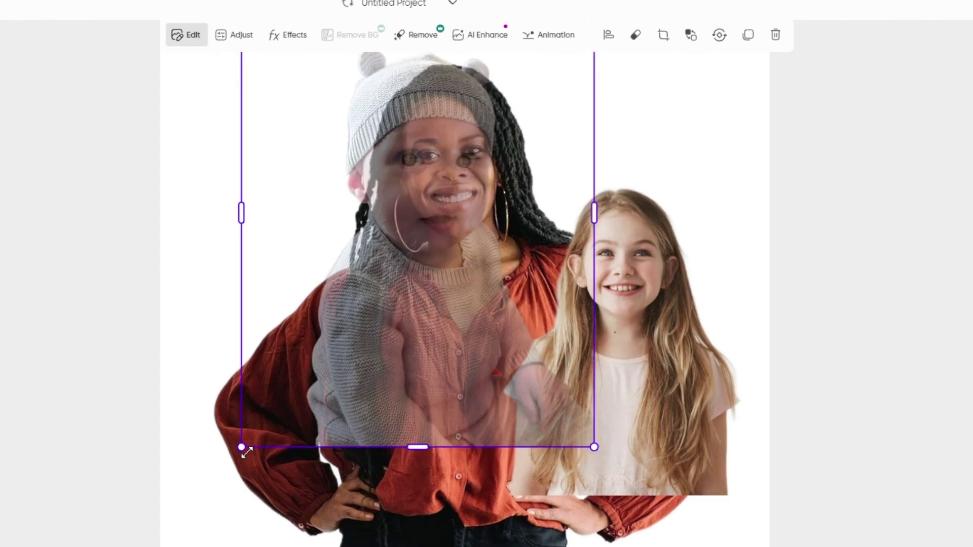
Shrink the semi-transparent baby over the woman's face until its head has a realistic size next to hers
left_click_drag(385, 374, 411, 339)
left_click_drag(420, 265, 419, 278)
left_click_drag(279, 412, 329, 347)
left_click_drag(438, 268, 414, 294)
left_click_drag(304, 372, 316, 356)
left_click_drag(419, 256, 409, 263)
scroll(426, 183, "up", 2)
left_click_drag(252, 454, 271, 435)
left_click_drag(408, 301, 404, 307)
left_click_drag(261, 438, 288, 409)
Move the resized baby down and left beside the woman's shoulder and return it to full opacity
left_click_drag(422, 324, 292, 401)
key("ctrl+z")
key("ctrl+z")
key("ctrl+z")
key("ctrl+z")
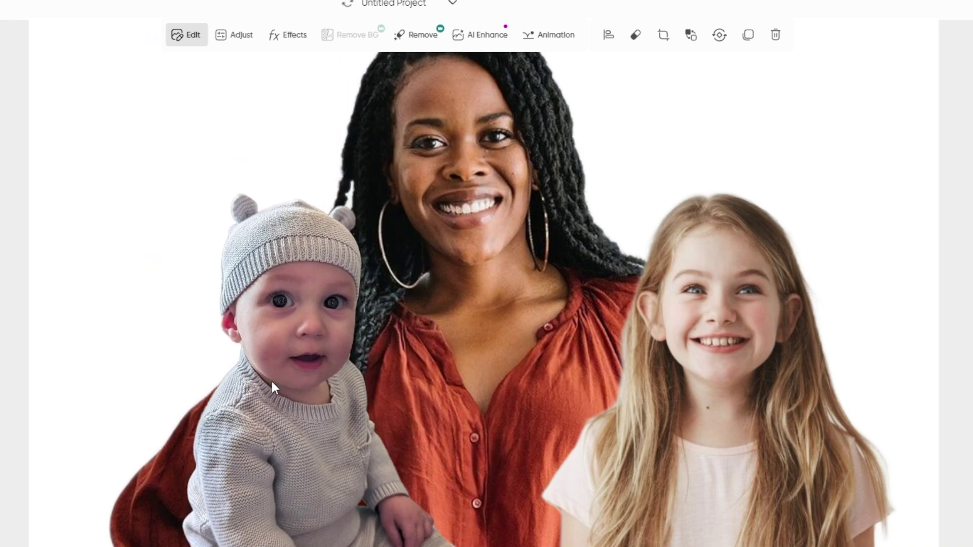
Make the girl semi-transparent, lay her over the woman's face and enlarge her until the facial features line up
left_click(747, 402)
left_click_drag(747, 402, 499, 308)
left_click_drag(705, 501, 780, 546)
left_click_drag(593, 423, 539, 401)
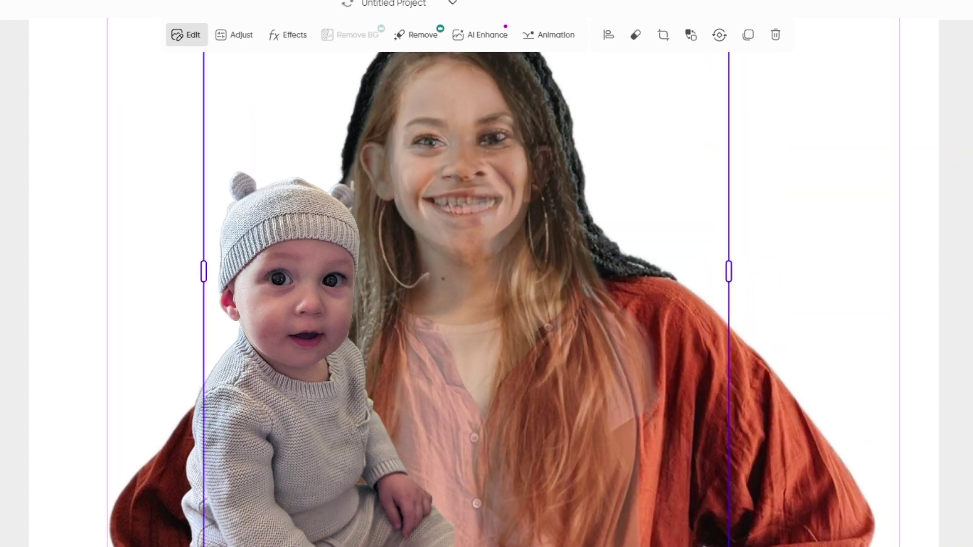
left_click_drag(728, 546, 749, 546)
left_click_drag(644, 479, 635, 472)
Move the girl back to the right of the woman at full opacity and nudge the baby slightly up and left
left_click_drag(515, 314, 773, 388)
scroll(783, 435, "down", 3)
left_click_drag(449, 403, 441, 388)
left_click(567, 395)
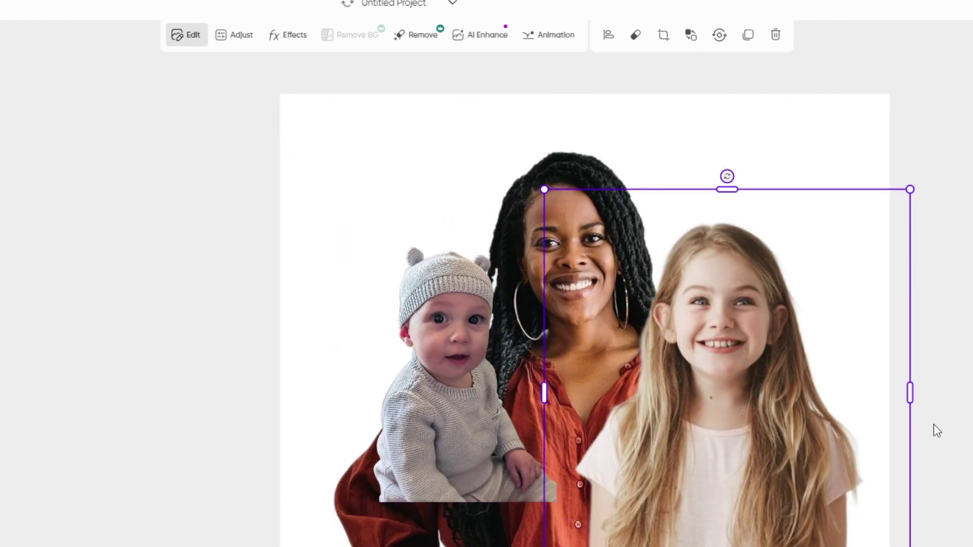
Set the baby's brightness to 30, shadows to -35 and highlights to 39
scroll(725, 368, "up", 2)
left_click(784, 121)
scroll(692, 427, "down", 2)
scroll(692, 427, "up", 1)
scroll(692, 427, "down", 1)
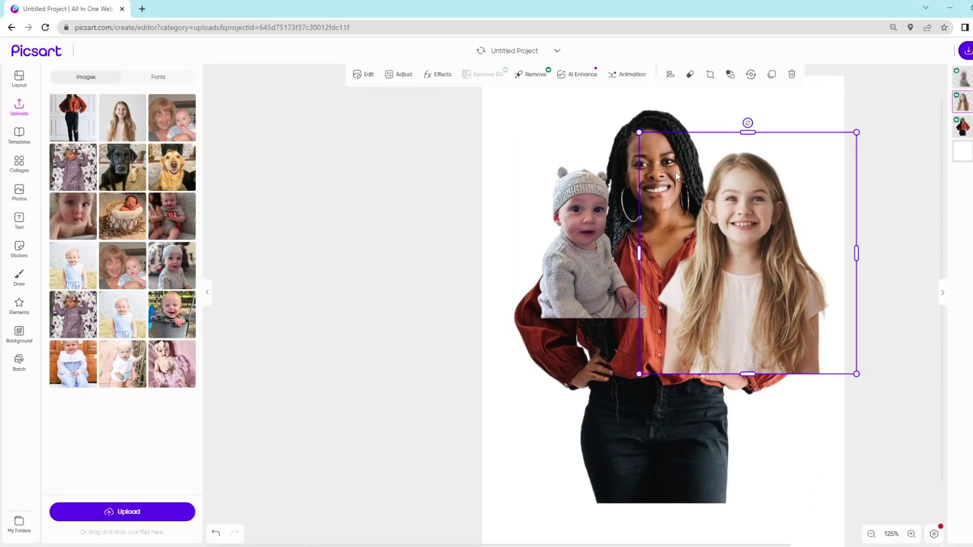
left_click(496, 209)
left_click(236, 42)
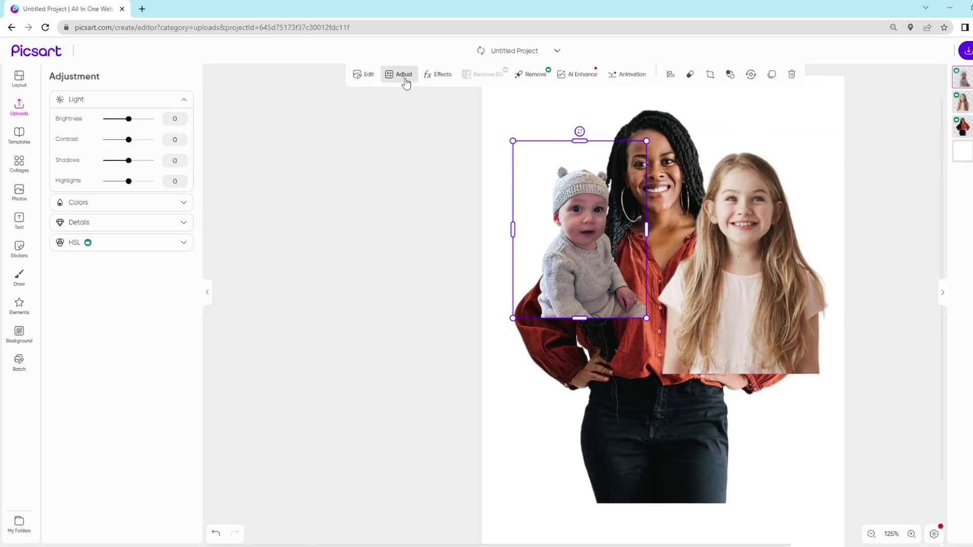
left_click_drag(141, 124, 137, 122)
left_click_drag(129, 181, 120, 162)
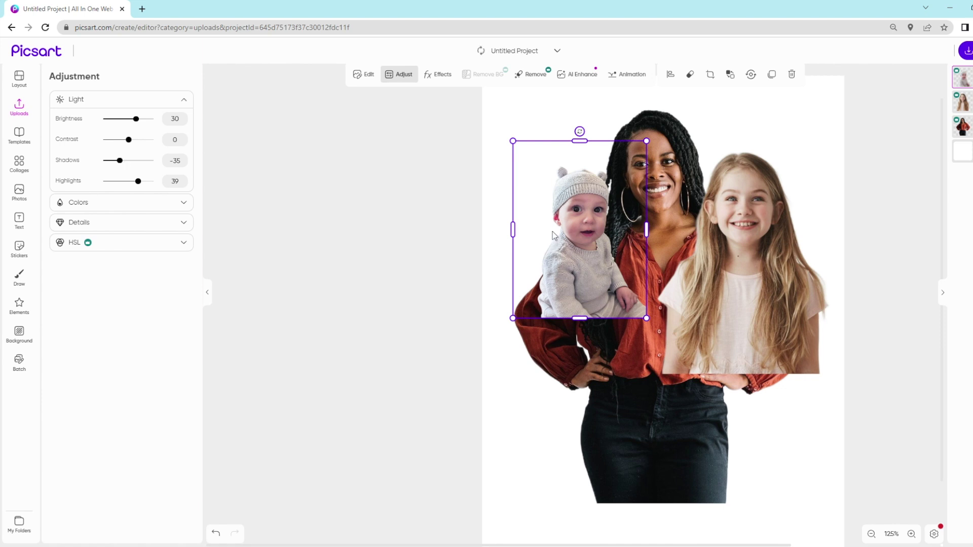
Set the baby's clarity to 16 and contrast to 48
left_click(121, 203)
left_click(113, 288)
left_click(712, 268)
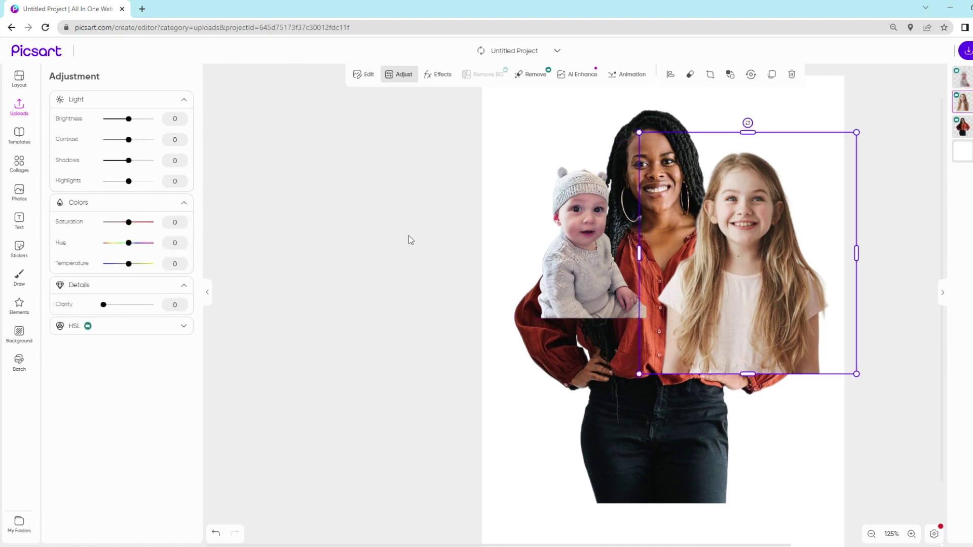
left_click_drag(143, 165, 141, 140)
left_click(577, 271)
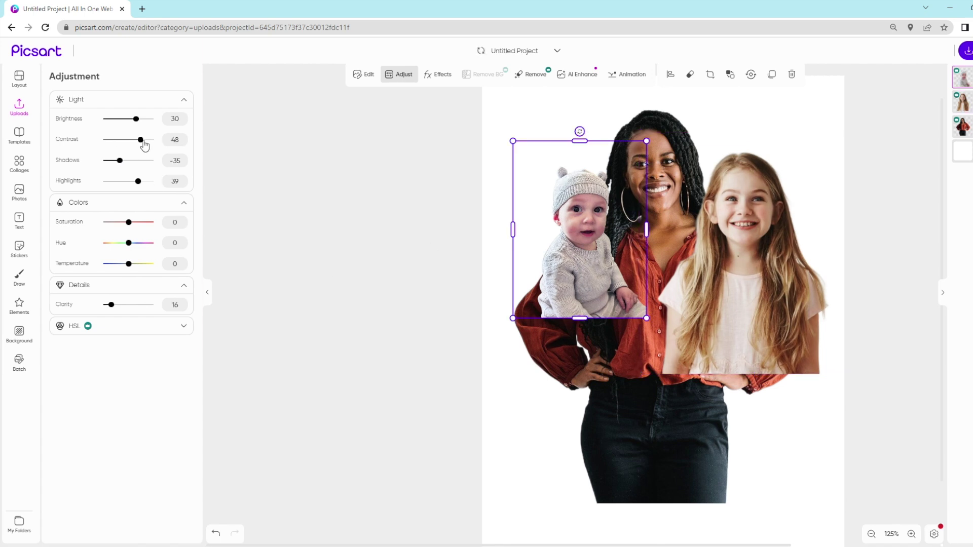
Move the girl slightly down and right, and set her contrast to 24 and shadows to -42
left_click_drag(742, 251, 756, 269)
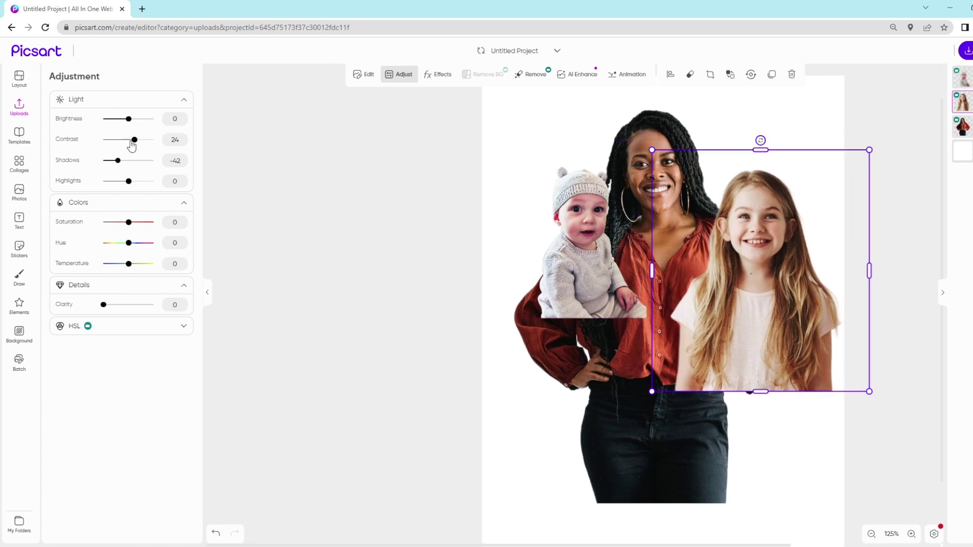
Set the woman's contrast to -22 and brightness to 24, and leave the adjustment settings
left_click(654, 135)
left_click_drag(129, 140, 134, 120)
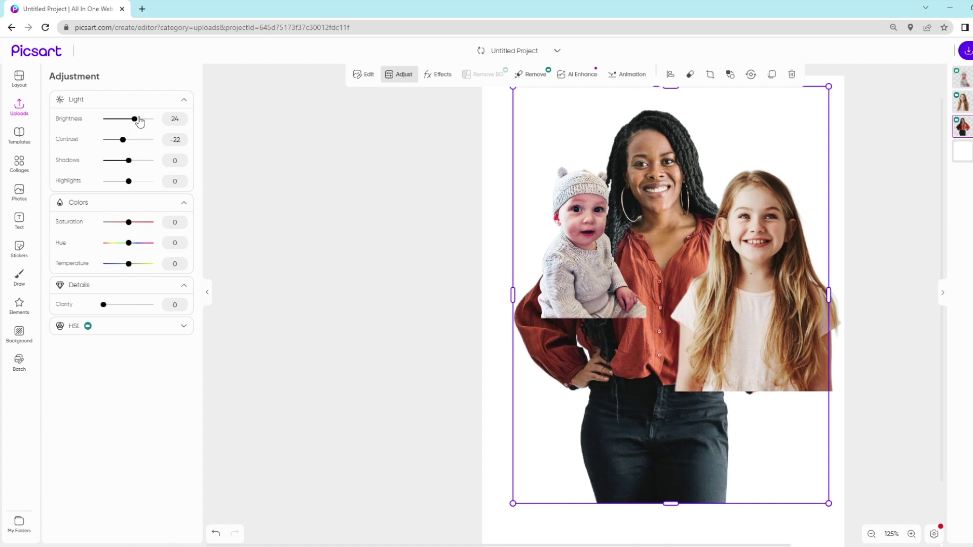
left_click(19, 106)
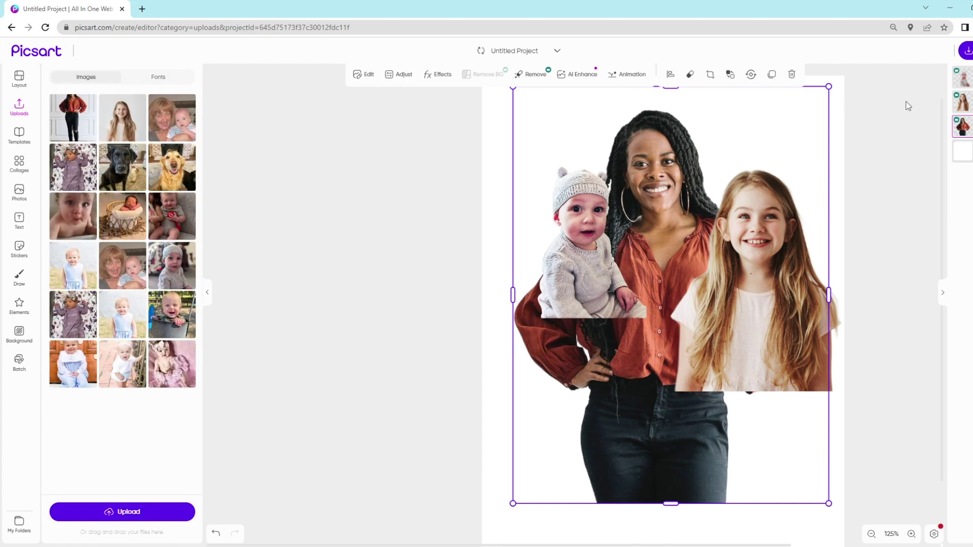
Download the composite as a JPG named 1 and place it in a new project
left_click(966, 51)
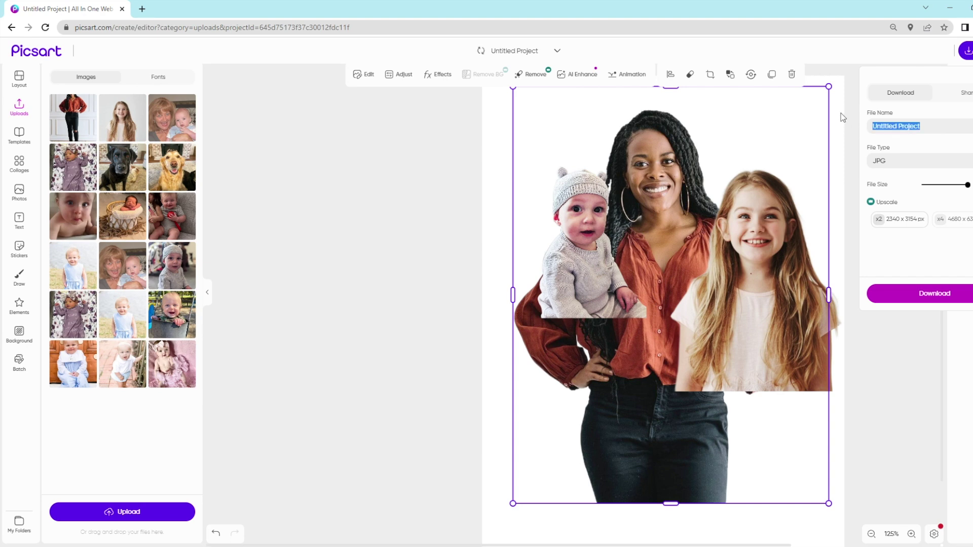
type("1")
left_click(936, 294)
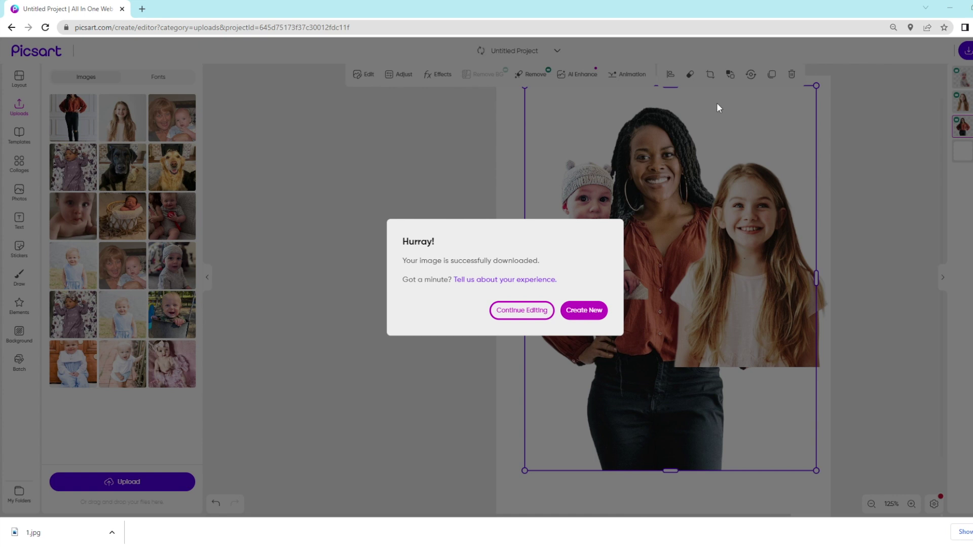
left_click(582, 310)
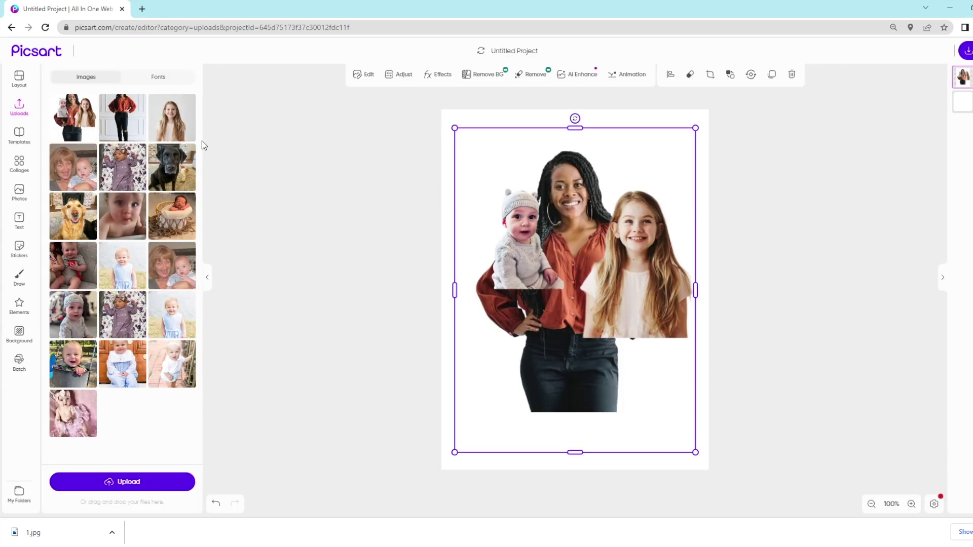
Crop the composite tightly around the three people, cutting the lower edge just above the bottom of the baby
left_click(709, 74)
left_click_drag(575, 451, 589, 290)
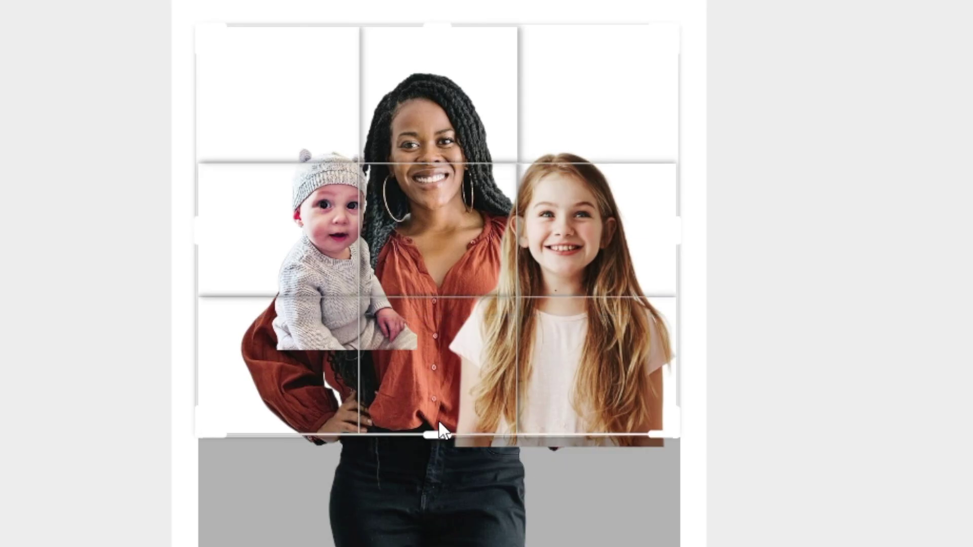
left_click_drag(465, 345, 469, 335)
left_click_drag(205, 185, 263, 187)
left_click_drag(682, 213, 671, 202)
left_click_drag(456, 26, 459, 55)
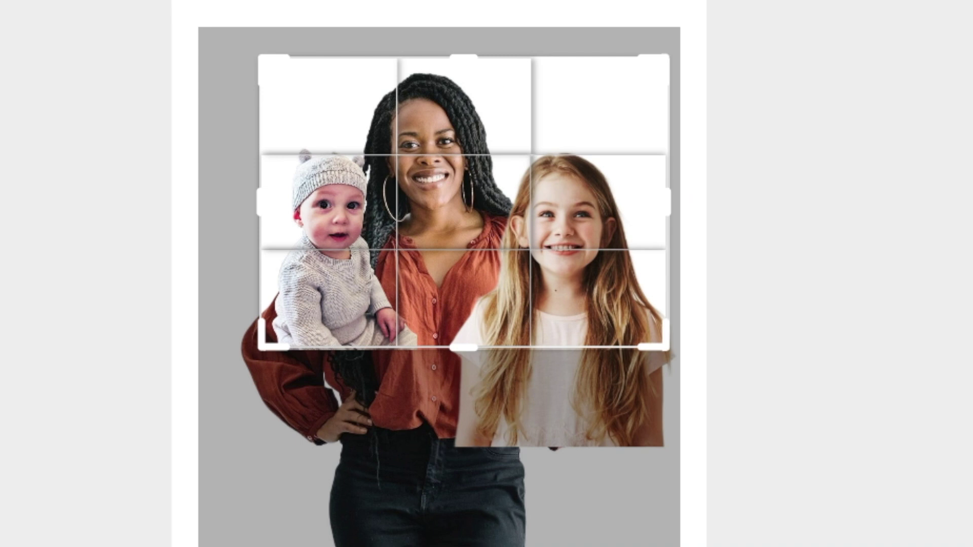
key("Return")
Enlarge the cropped composite to nearly the full page width, centre it on the page and deselect it
left_click_drag(261, 350, 200, 399)
left_click_drag(378, 287, 402, 310)
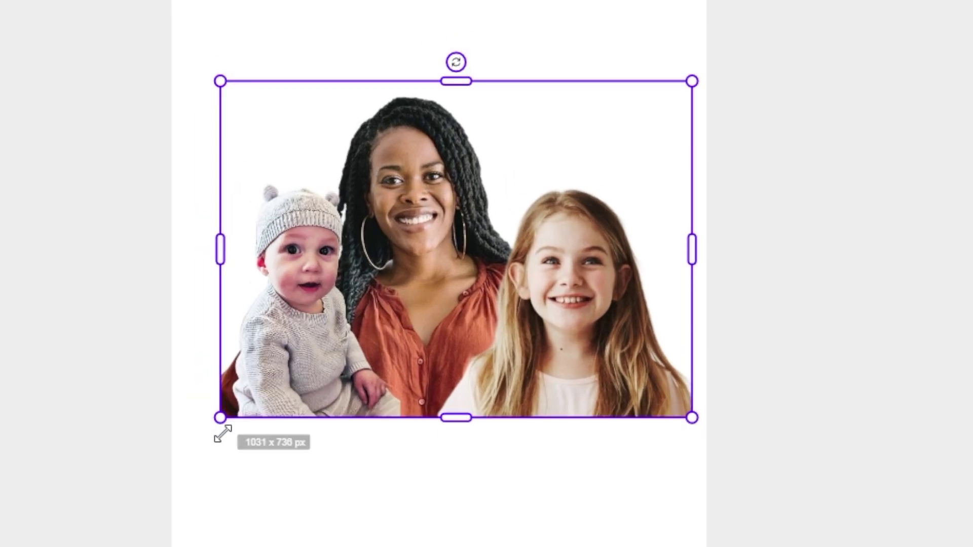
left_click_drag(230, 430, 198, 457)
key("Escape")
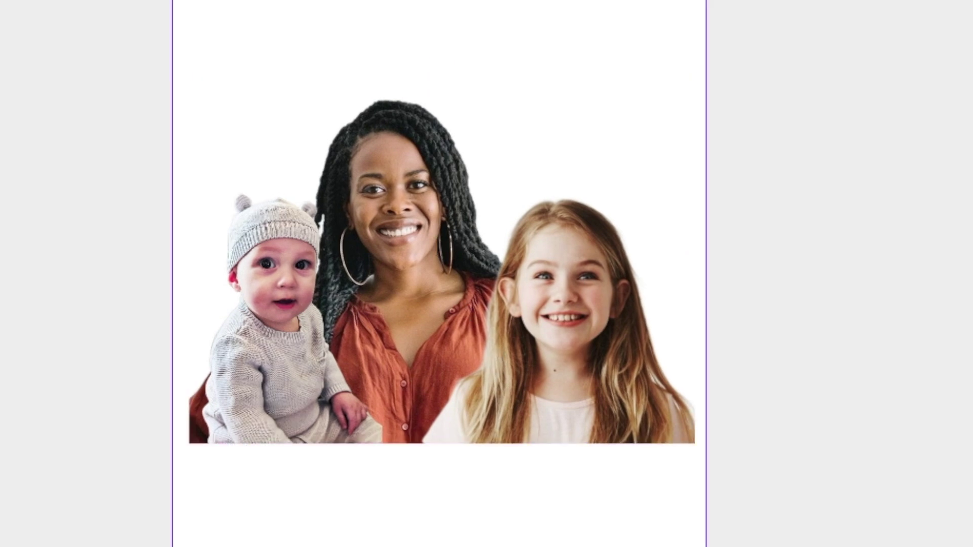
key("ctrl+plus")
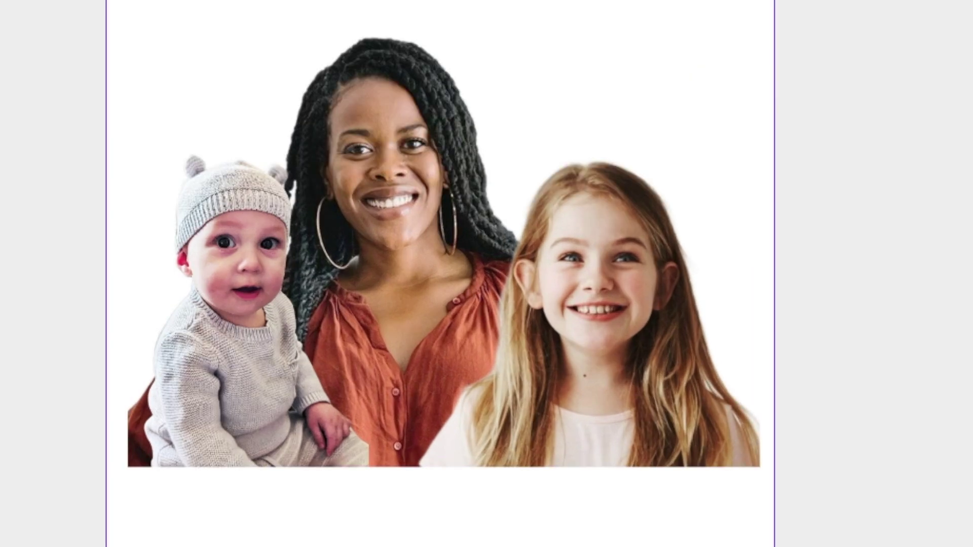